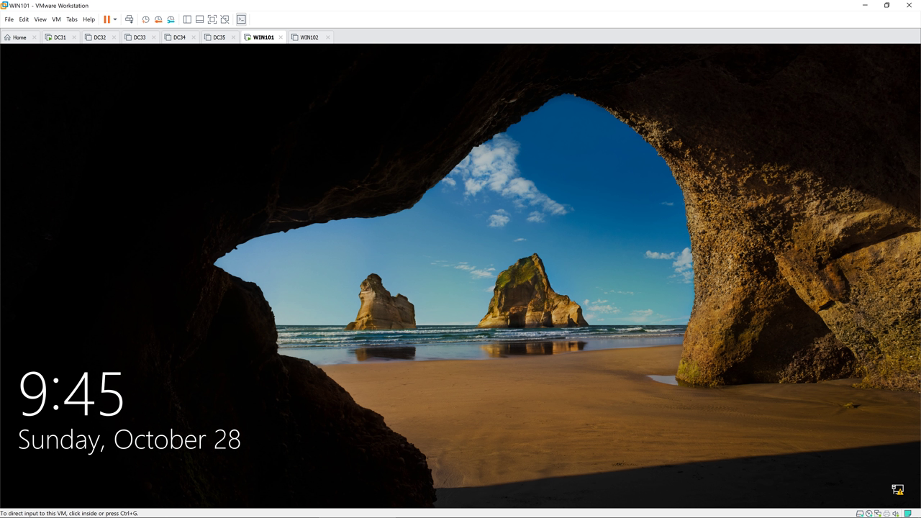
Unlock the WIN101 virtual machine and sign in to the displayed user account with its password
left_click(541, 370)
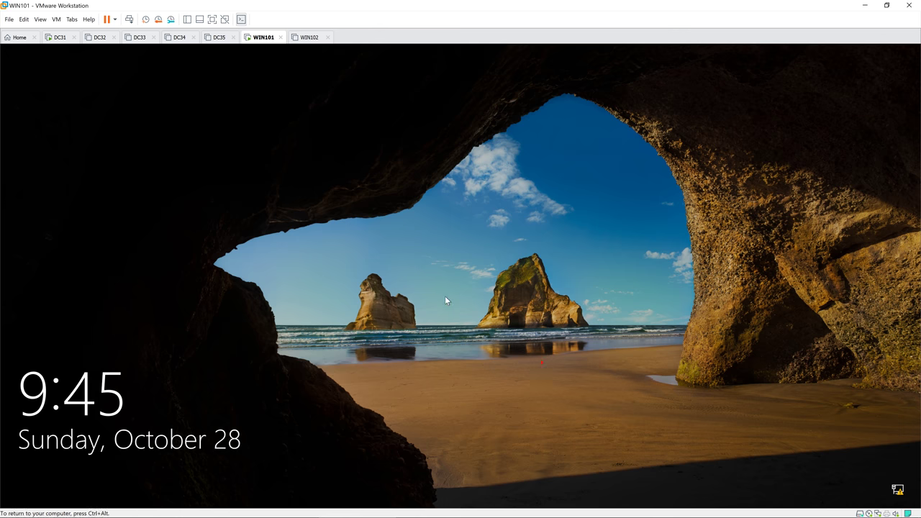
left_click(444, 297)
type("*****")
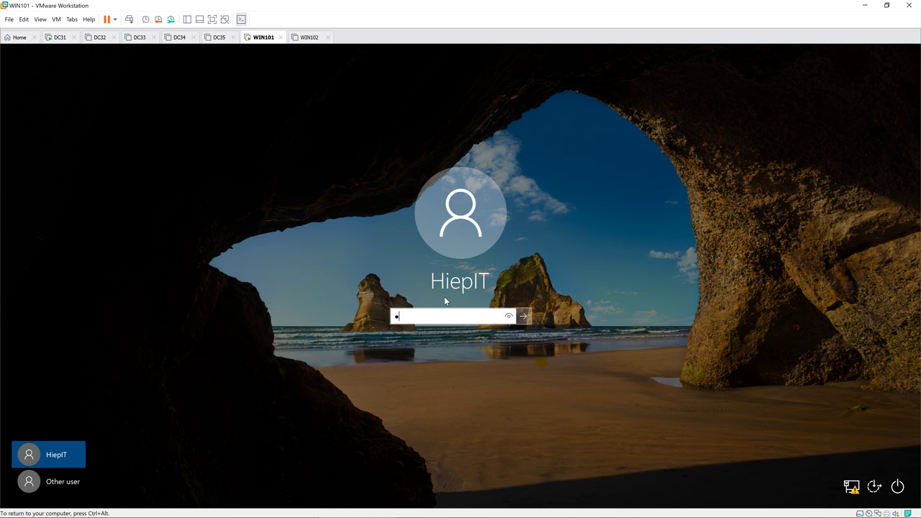
key("Return")
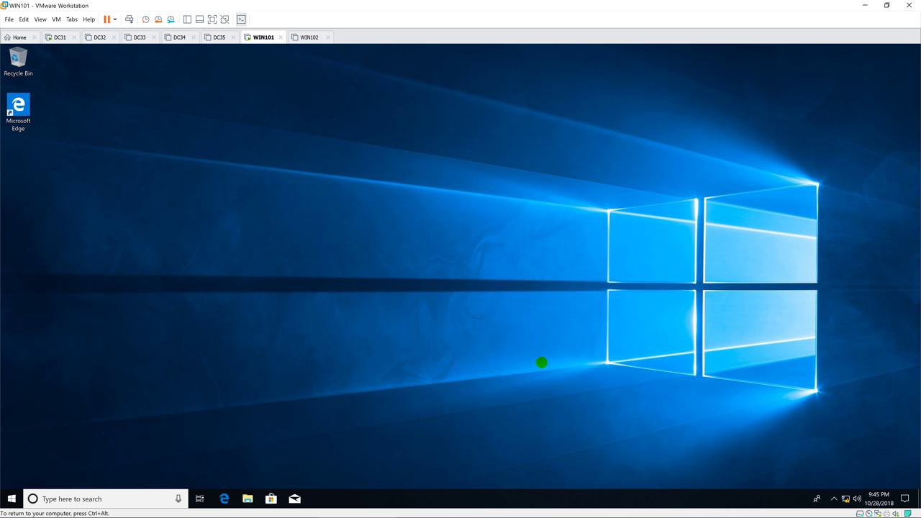
Refresh the WIN101 desktop and look over the Start menu's colours and tiles
right_click(570, 247)
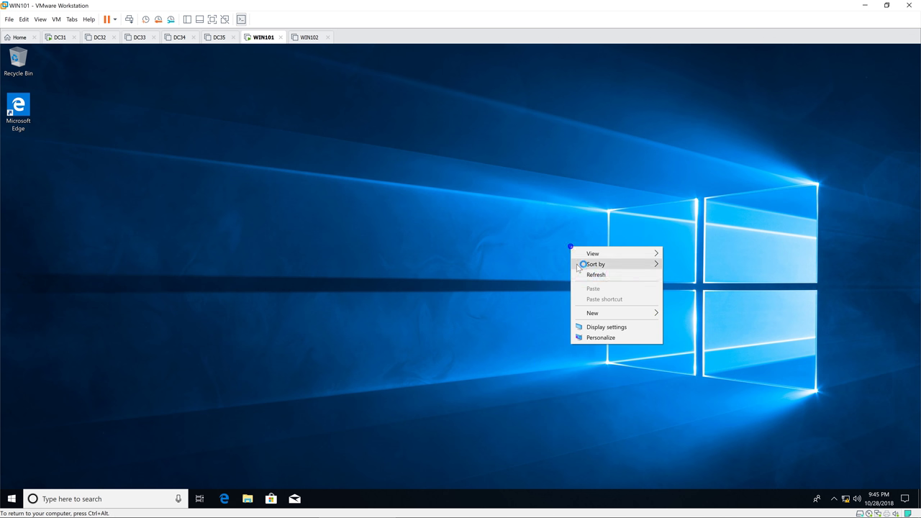
left_click(617, 277)
right_click(424, 233)
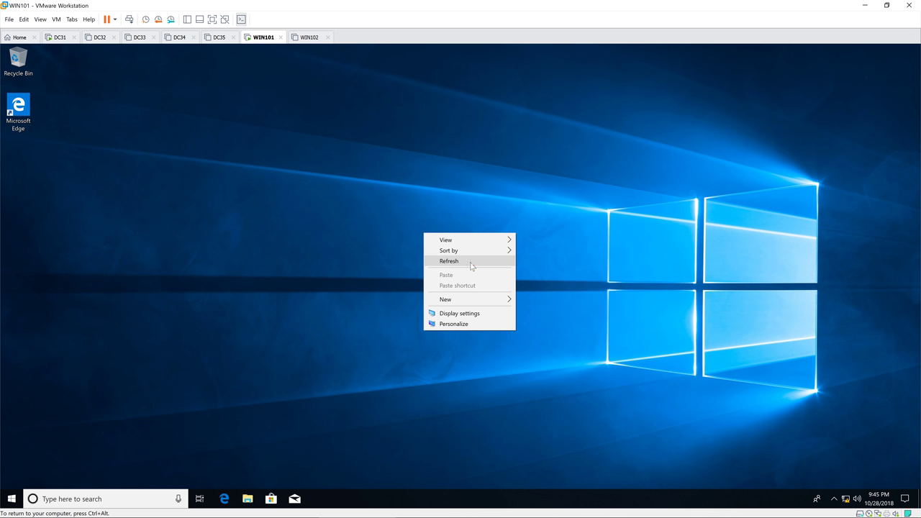
left_click(470, 264)
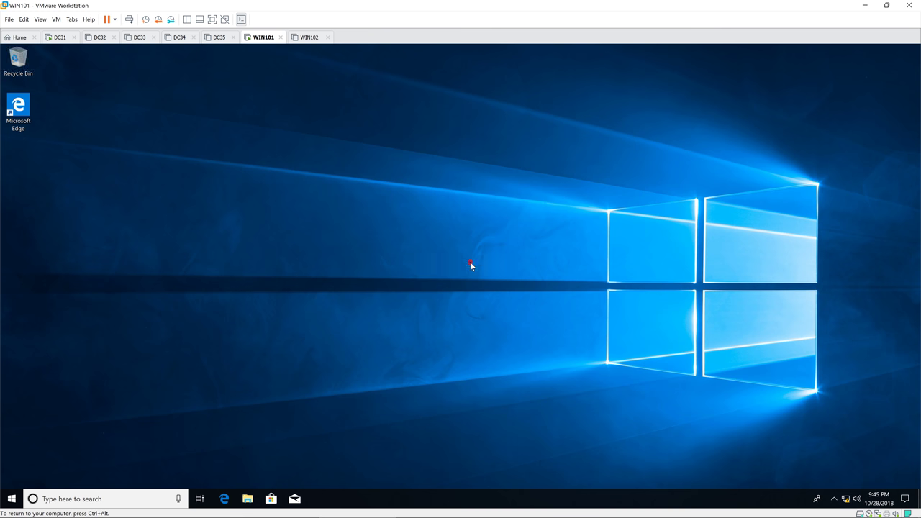
left_click(12, 499)
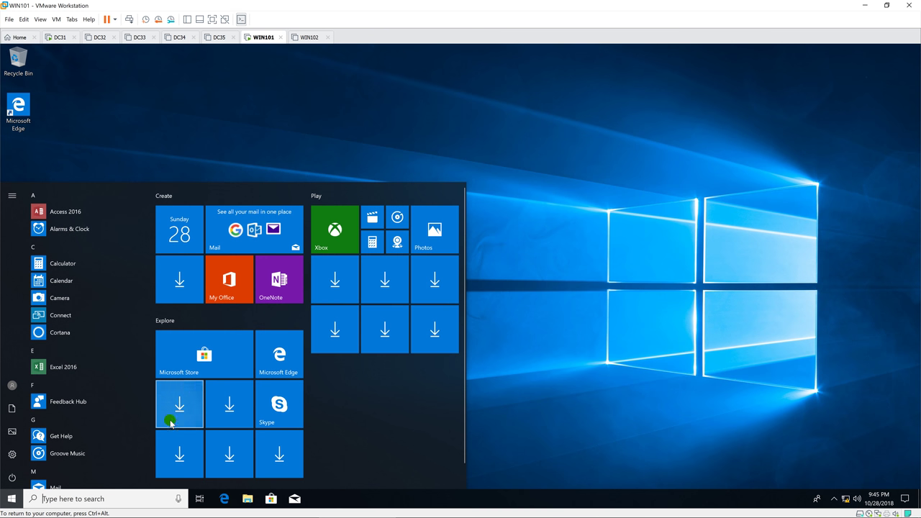
left_click(564, 257)
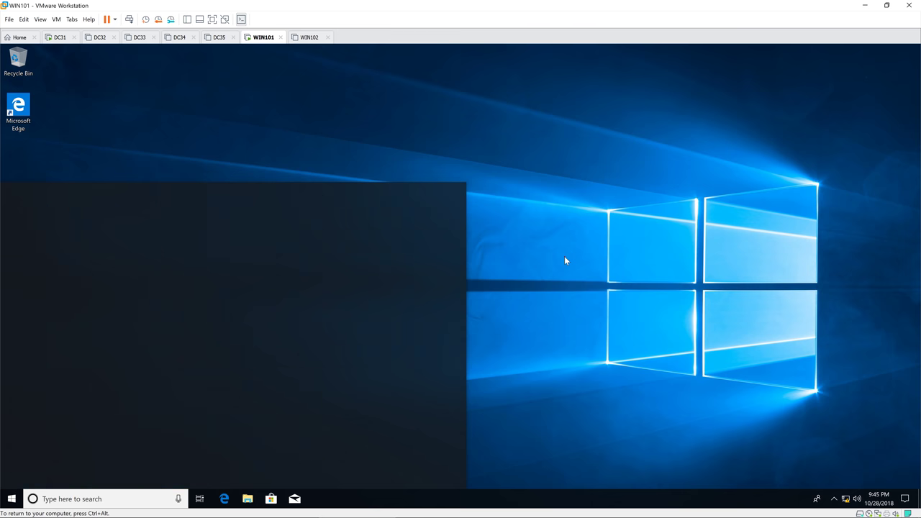
Apply the Flowers theme in the desktop's personalization settings and close Settings
right_click(200, 213)
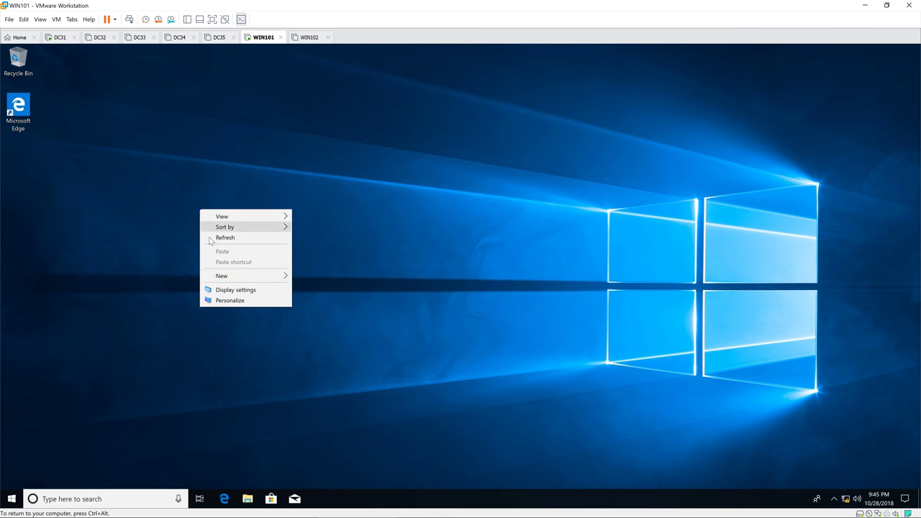
left_click(256, 302)
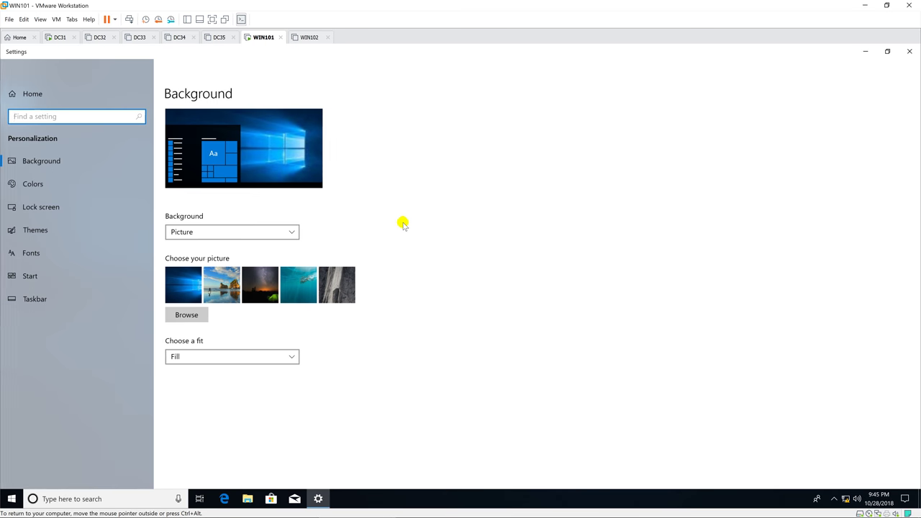
left_click(59, 231)
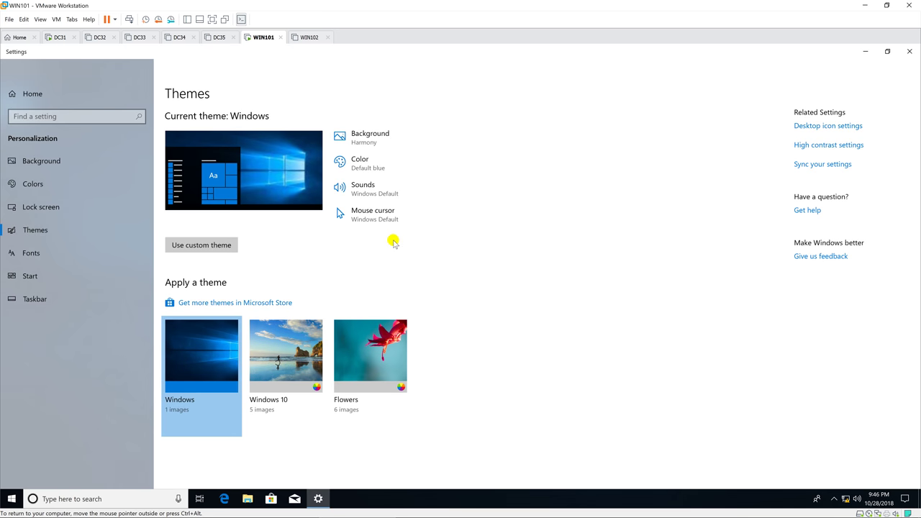
left_click(364, 342)
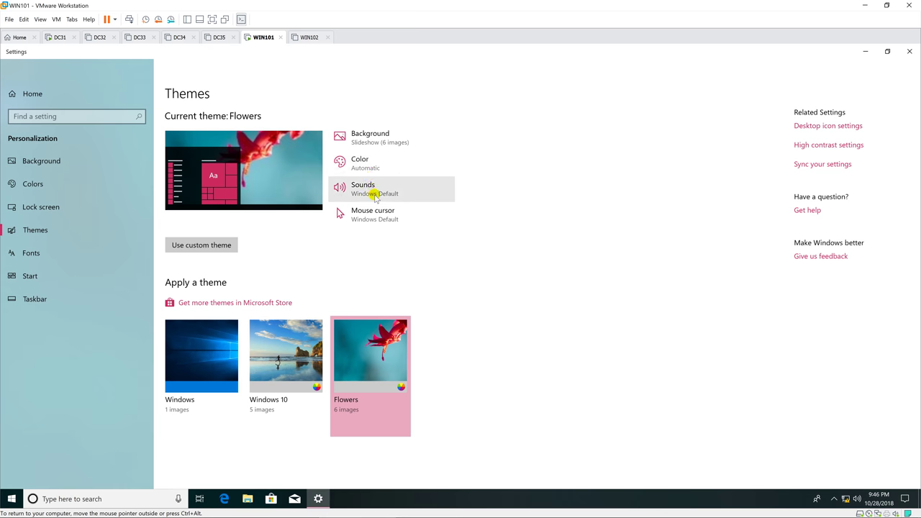
left_click(910, 51)
Refresh the desktop and check how the Flowers theme looks on the desktop and Start menu
right_click(263, 228)
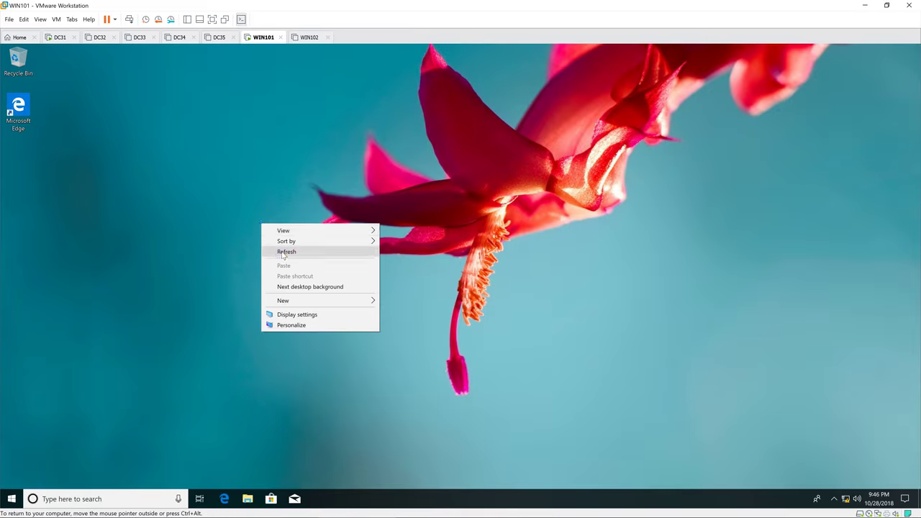
left_click(288, 250)
right_click(264, 221)
left_click(285, 250)
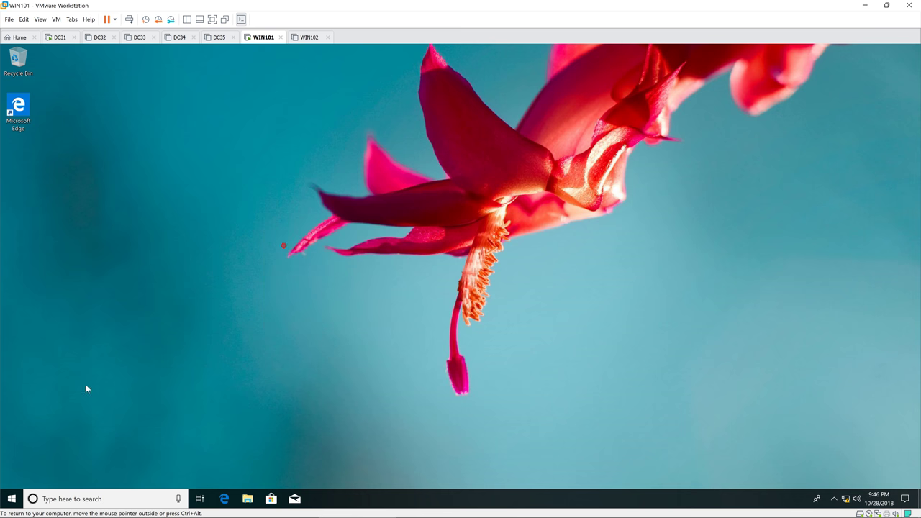
left_click(10, 500)
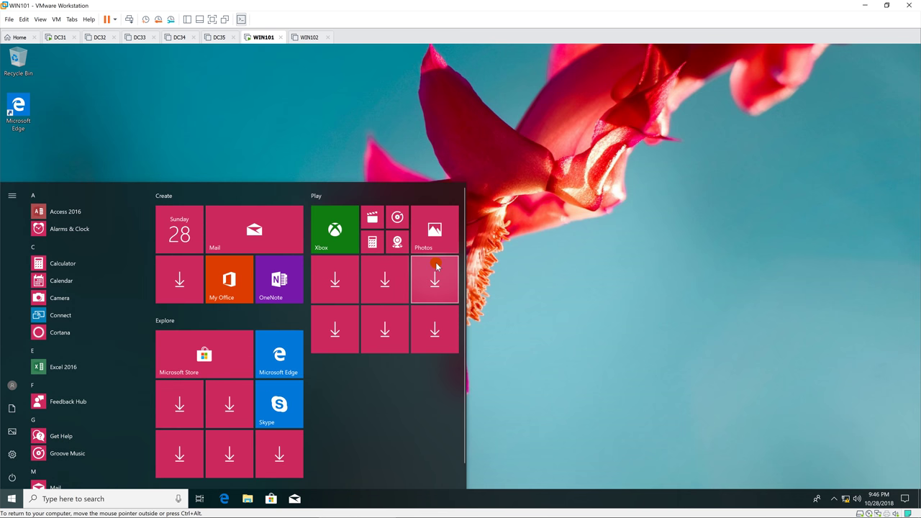
left_click(543, 219)
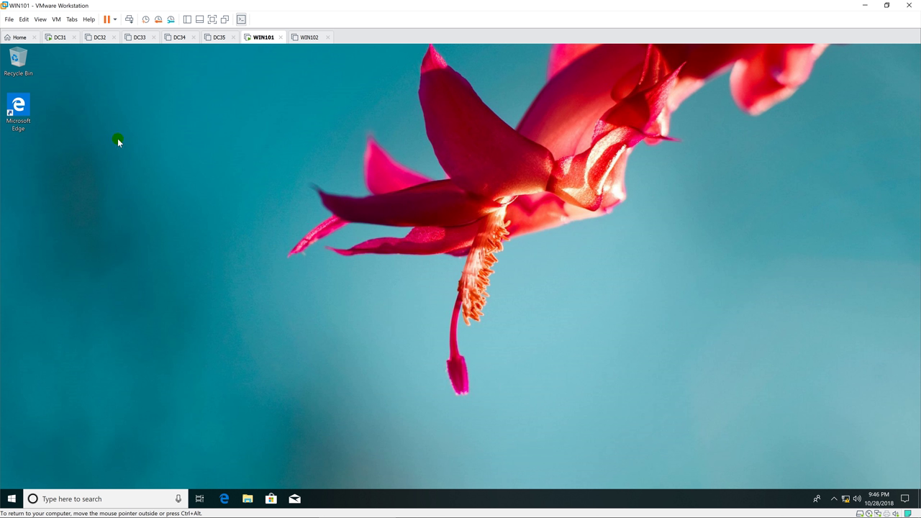
Switch to the DC31 virtual machine and sign in to the domain Administrator account with its password
left_click(60, 37)
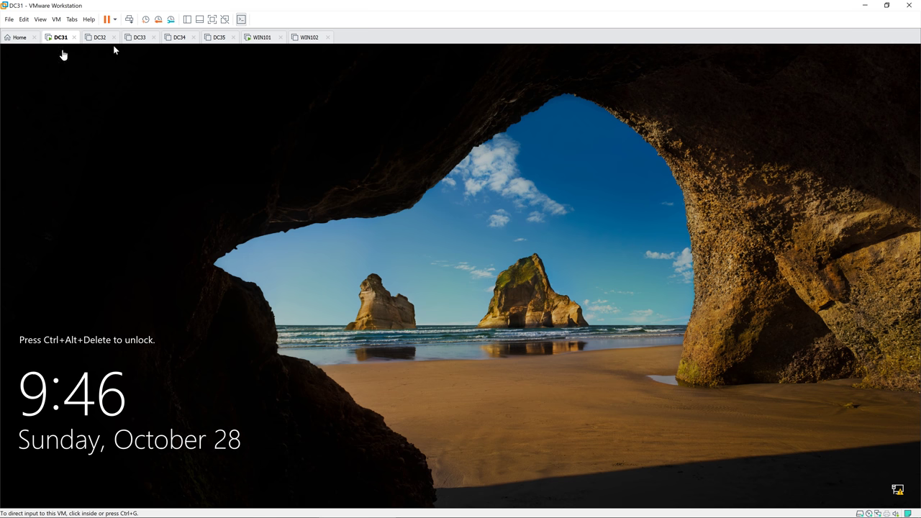
left_click(343, 232)
key("ctrl+alt+Insert")
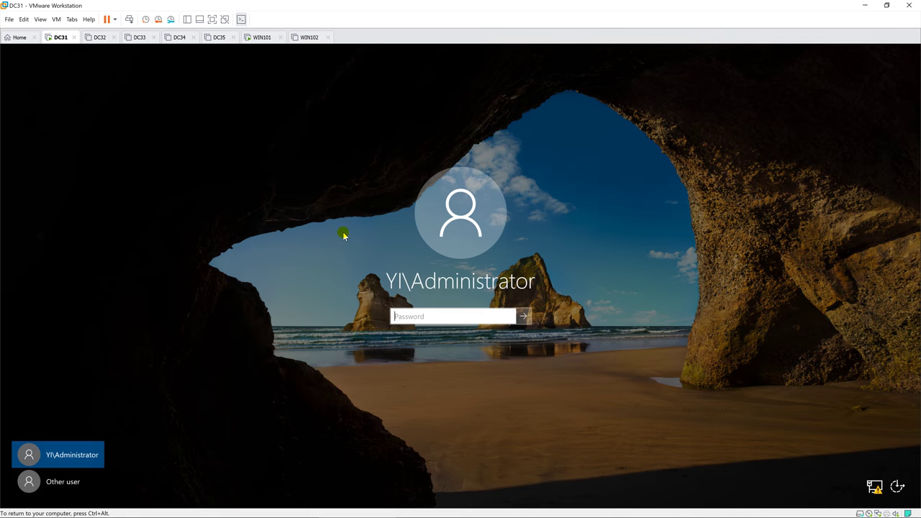
type("********")
key("Return")
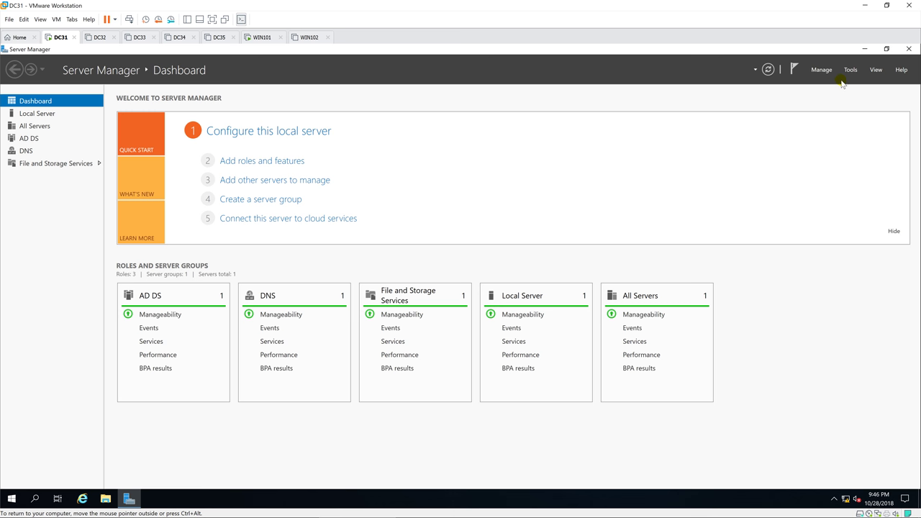
Open Group Policy Management from Server Manager, maximize its window and widen the console tree
left_click(851, 71)
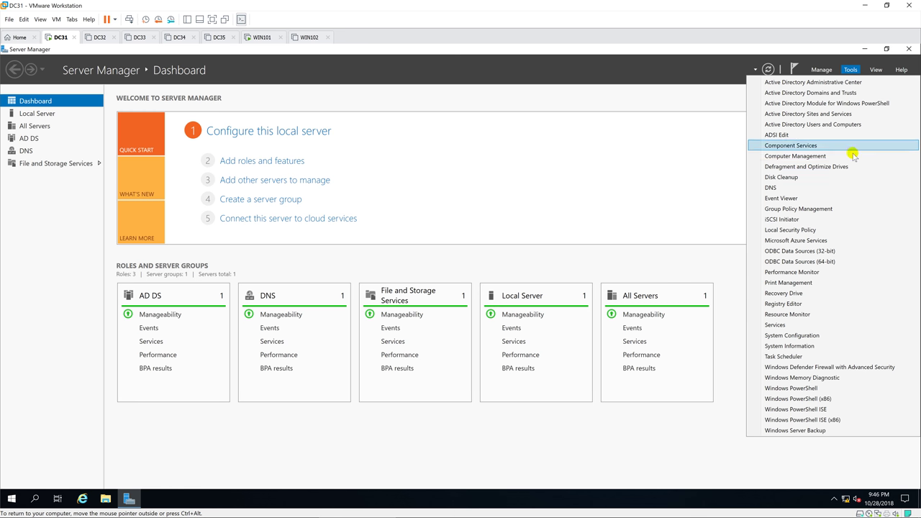
left_click(847, 209)
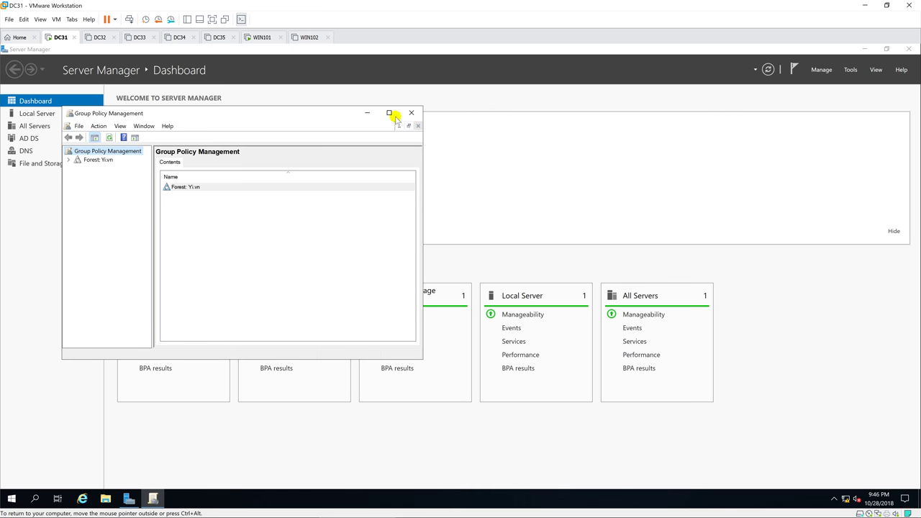
left_click(389, 113)
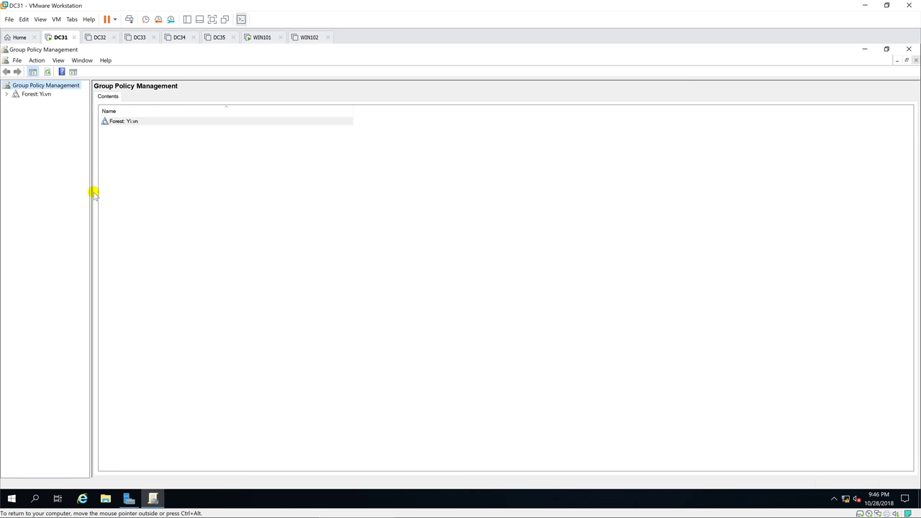
left_click_drag(91, 195, 152, 195)
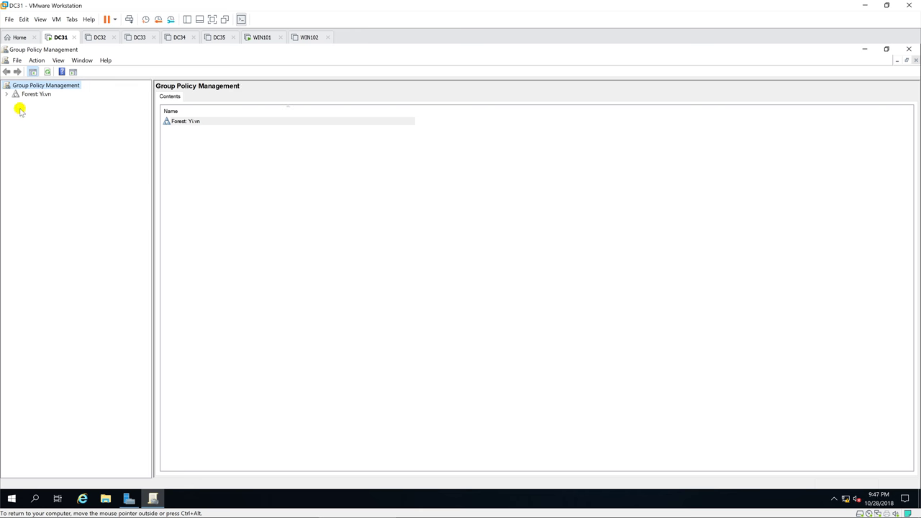
Expand the Yi.vn forest down to the Yi.vn domain and select its Default Domain Policy
left_click(7, 94)
left_click(15, 103)
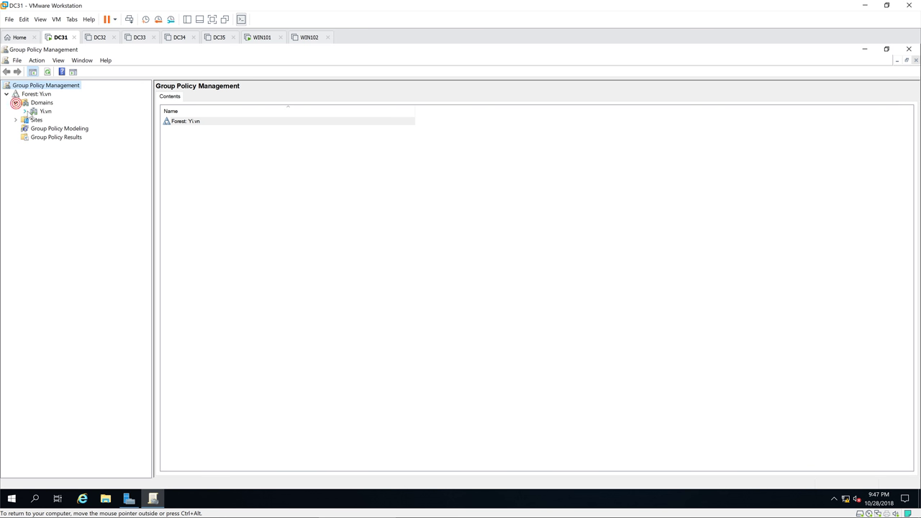
left_click(26, 111)
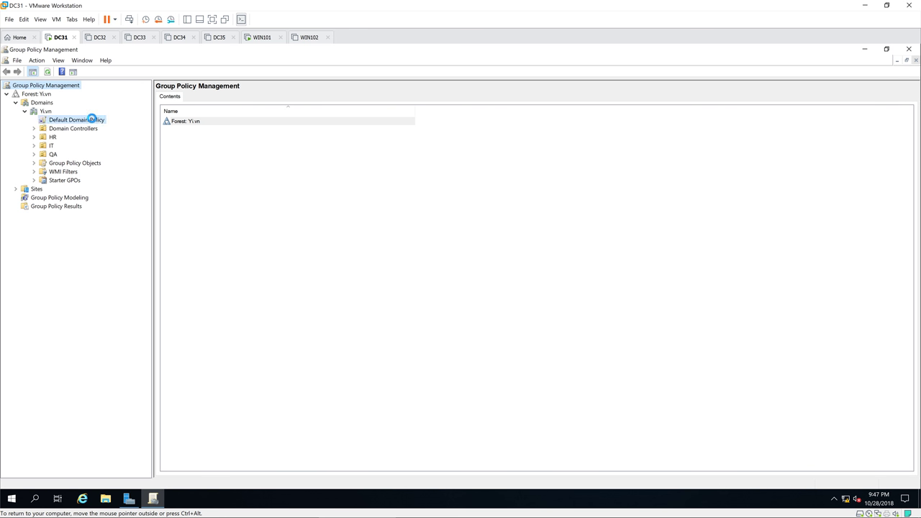
left_click(91, 119)
left_click(530, 288)
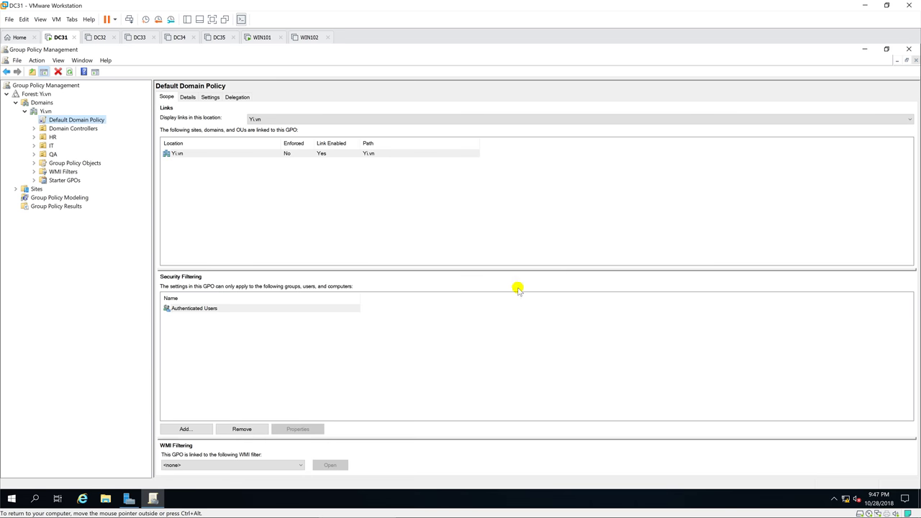
Open the Default Domain Policy for editing, maximize the editor and widen its tree to show the full policy name
right_click(87, 123)
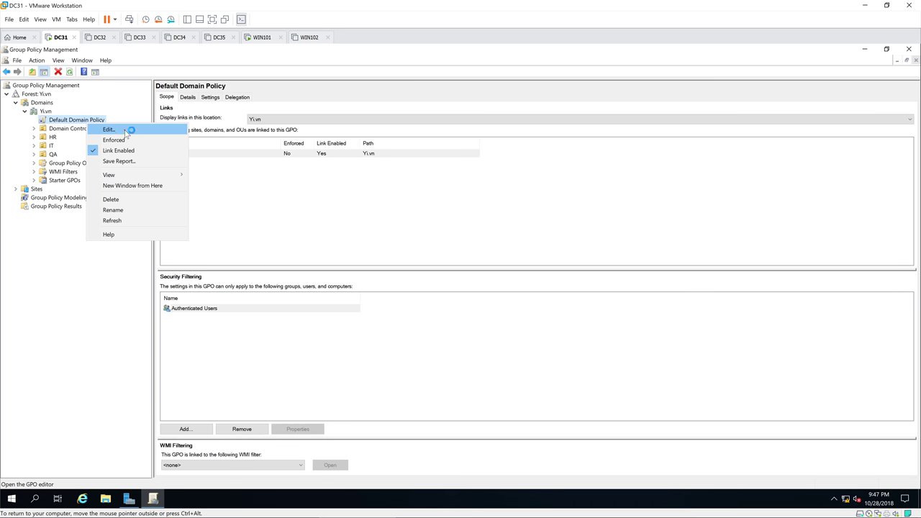
left_click(126, 131)
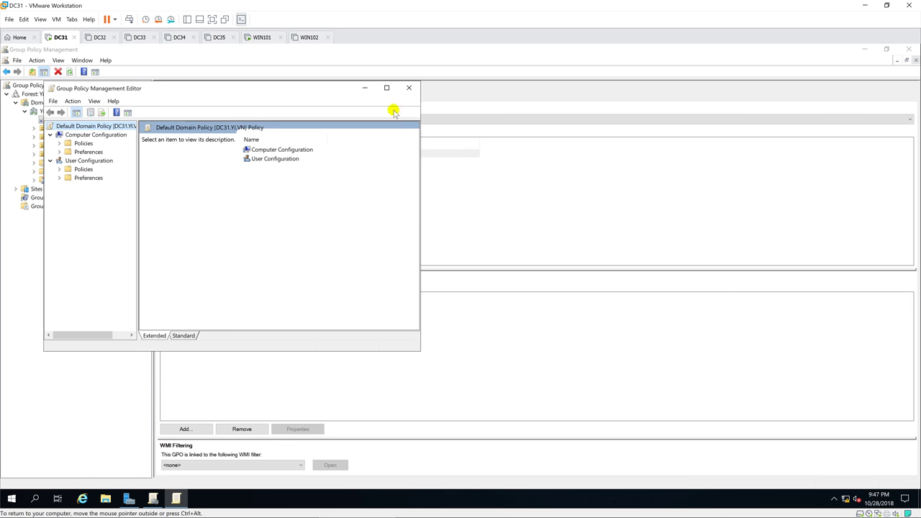
left_click(387, 88)
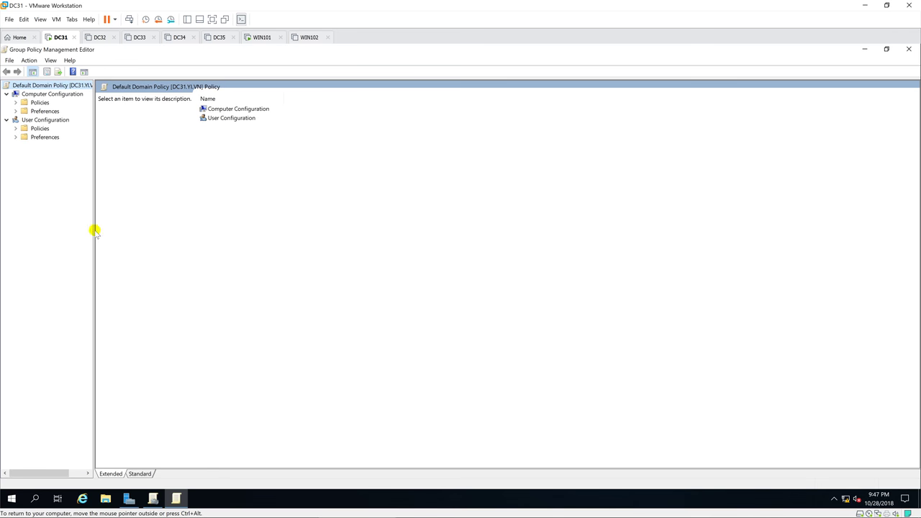
left_click_drag(94, 232, 129, 232)
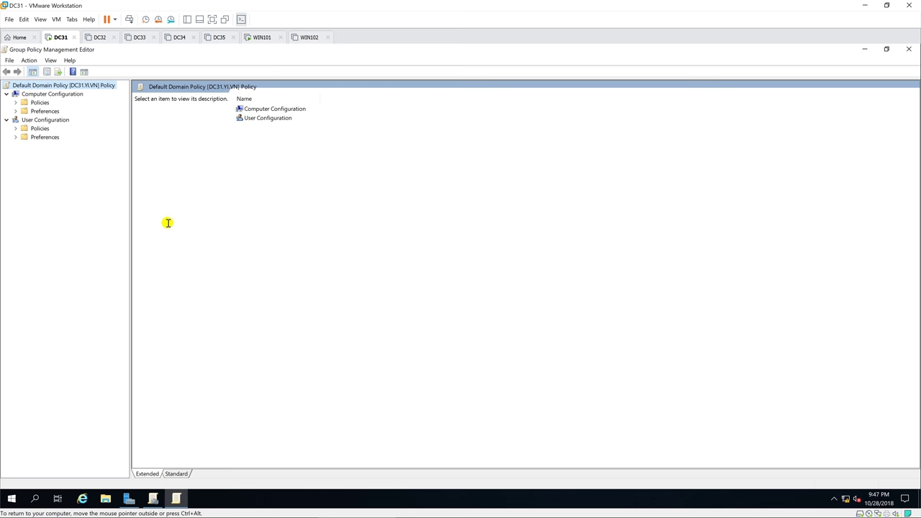
Open the Personalization policy settings in User Configuration, under Policies, Administrative Templates, Control Panel
double_click(292, 118)
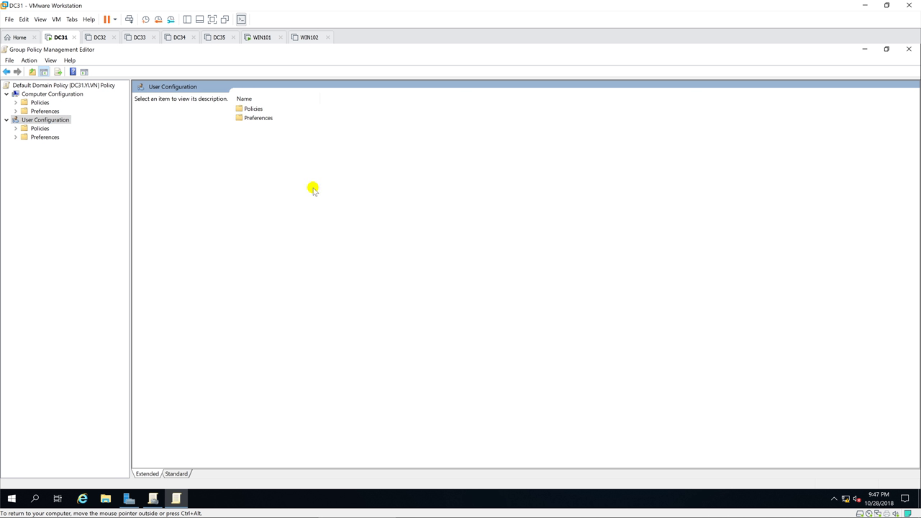
double_click(273, 110)
left_click(298, 187)
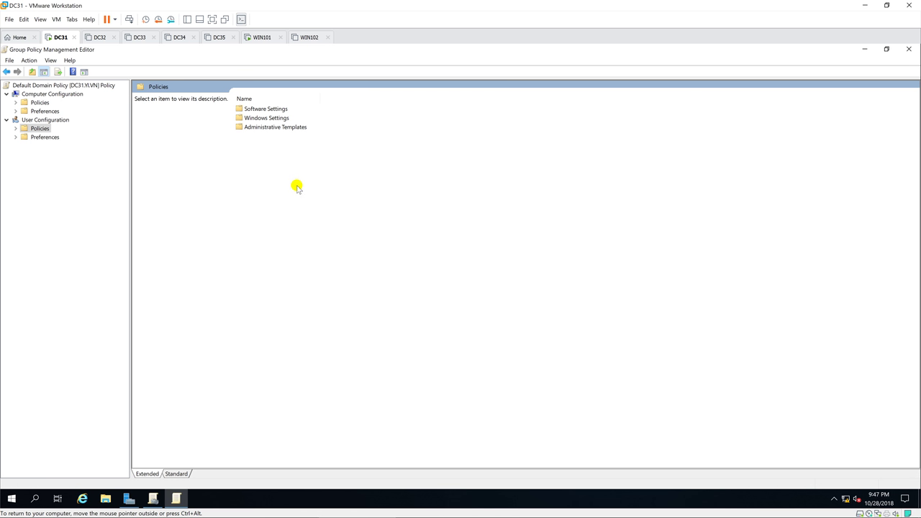
double_click(301, 127)
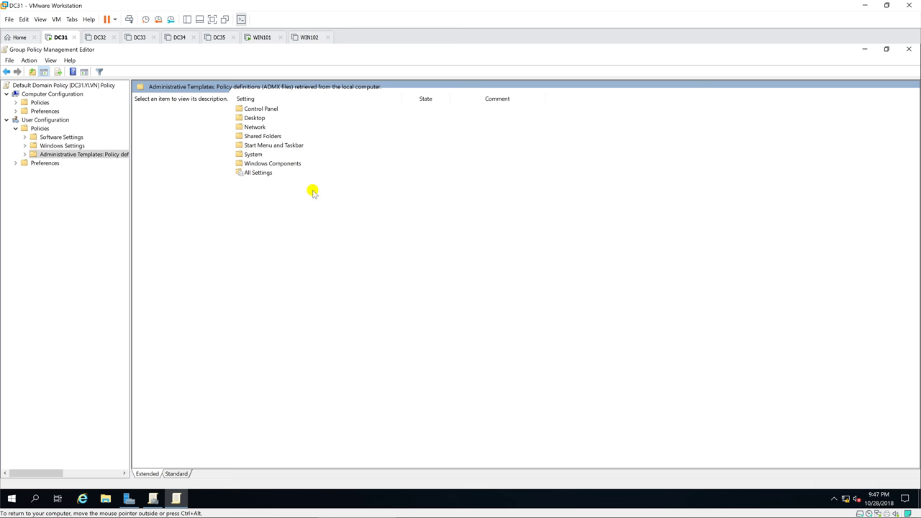
double_click(285, 108)
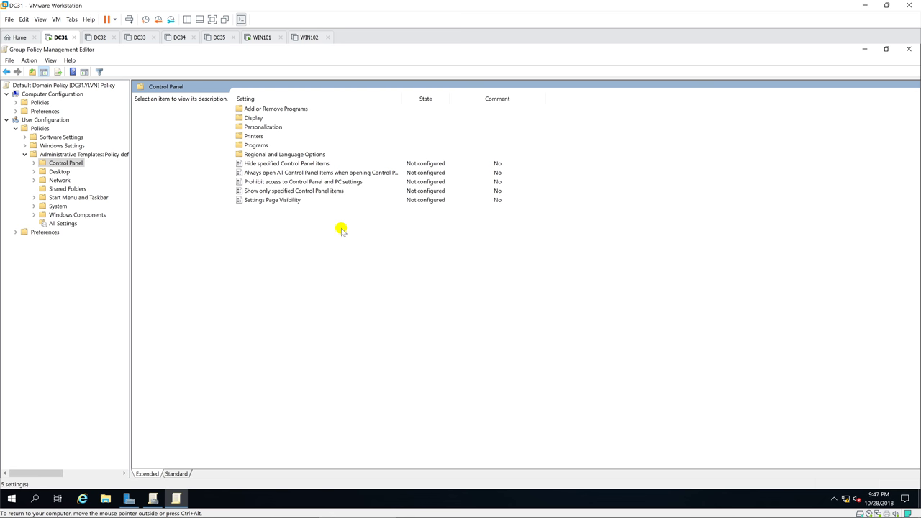
double_click(316, 127)
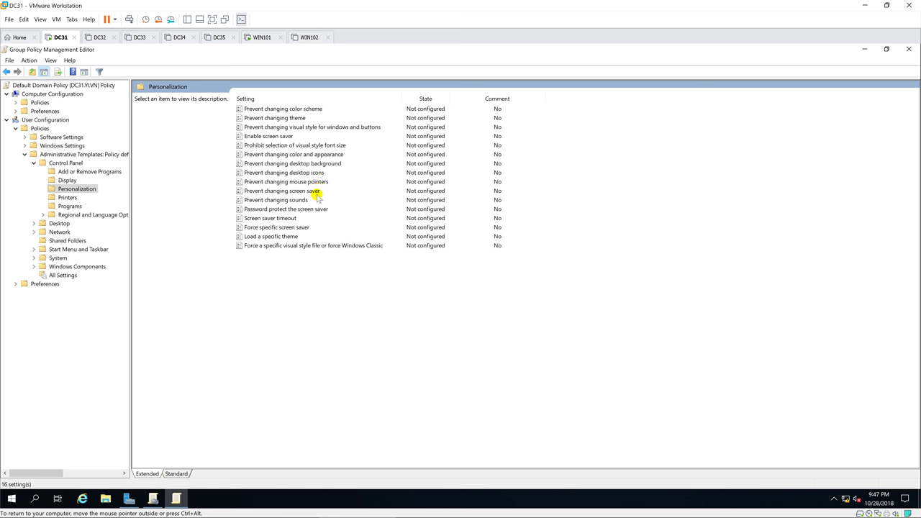
Review the descriptions of the theme and color settings, and open the Prevent changing theme policy setting
left_click(311, 237)
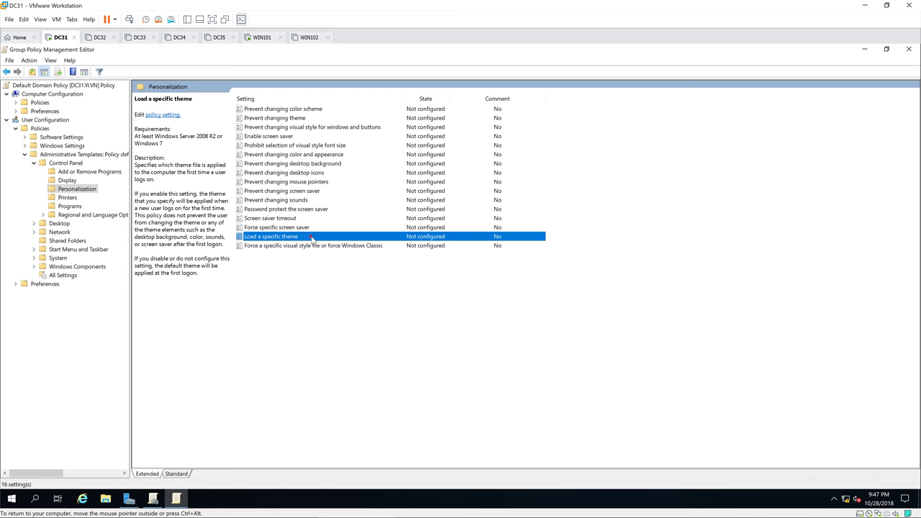
left_click(328, 155)
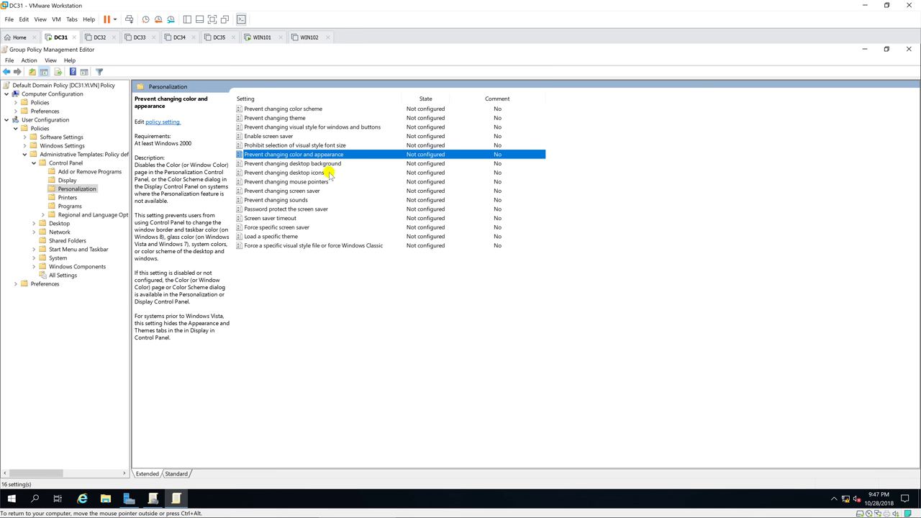
left_click(304, 118)
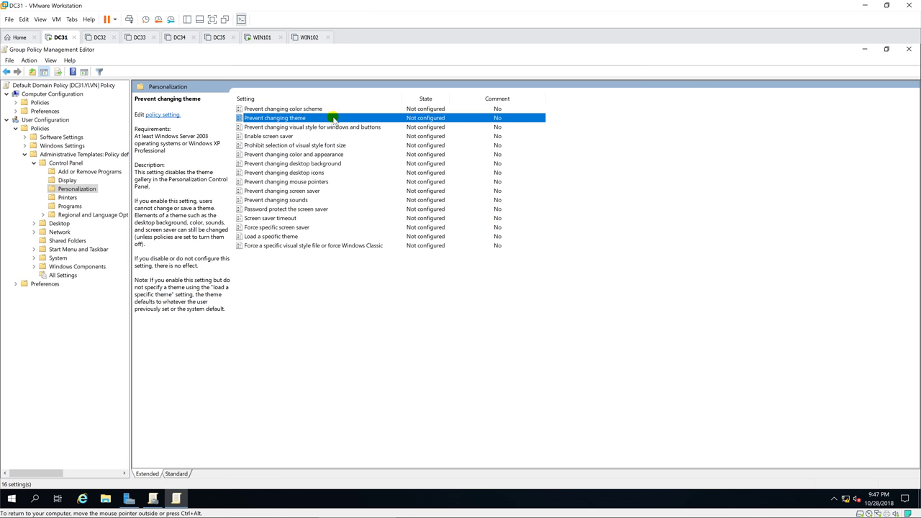
double_click(333, 119)
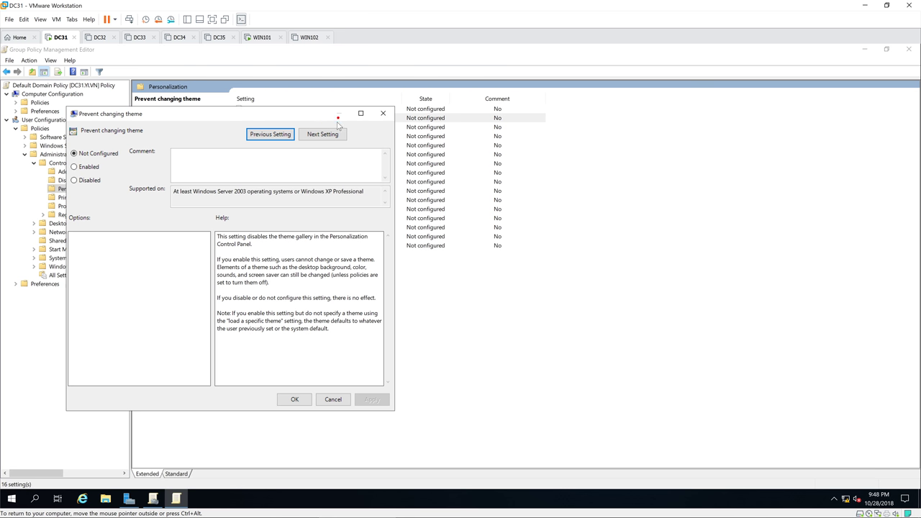
Read the help text of Prevent changing theme, set the policy to Enabled and save it
left_click_drag(295, 115, 493, 144)
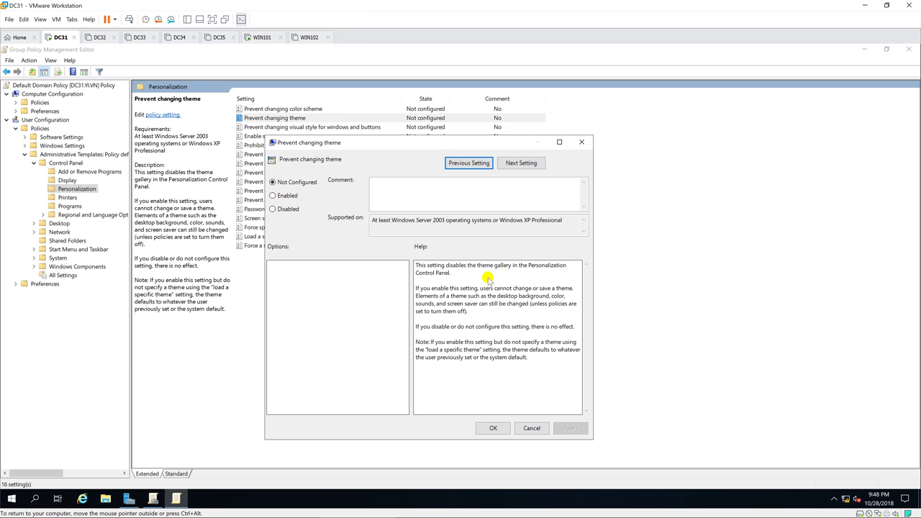
left_click_drag(416, 266, 485, 373)
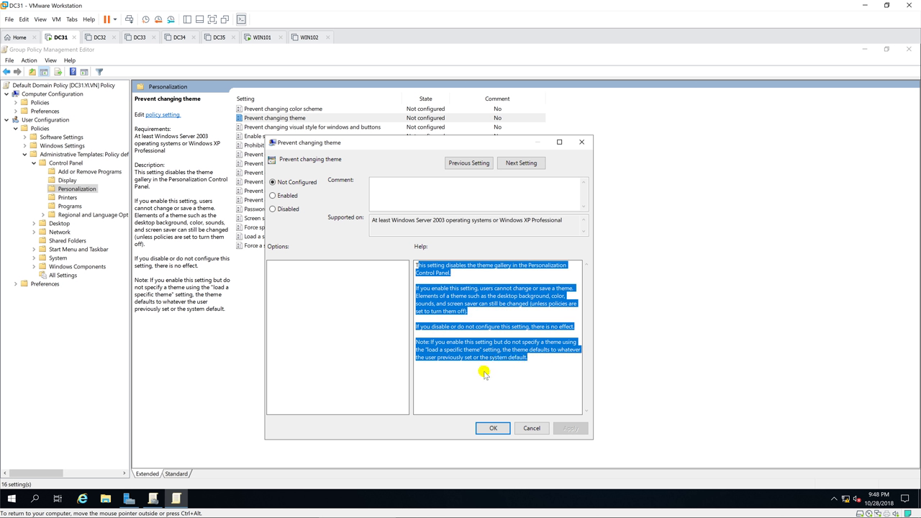
left_click(485, 373)
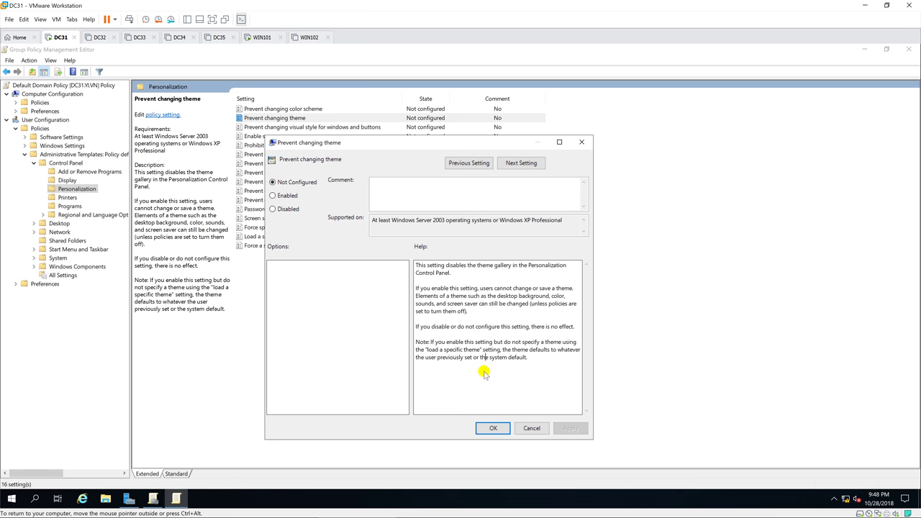
left_click(273, 196)
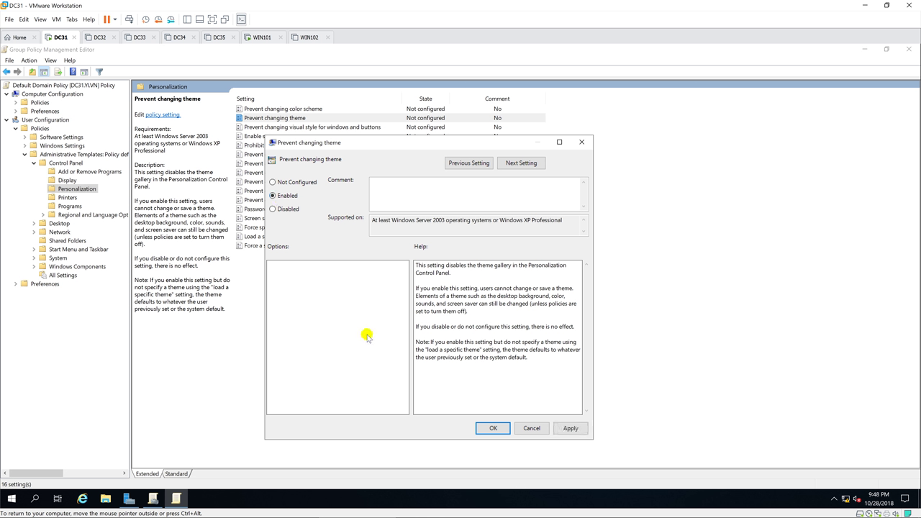
left_click(497, 428)
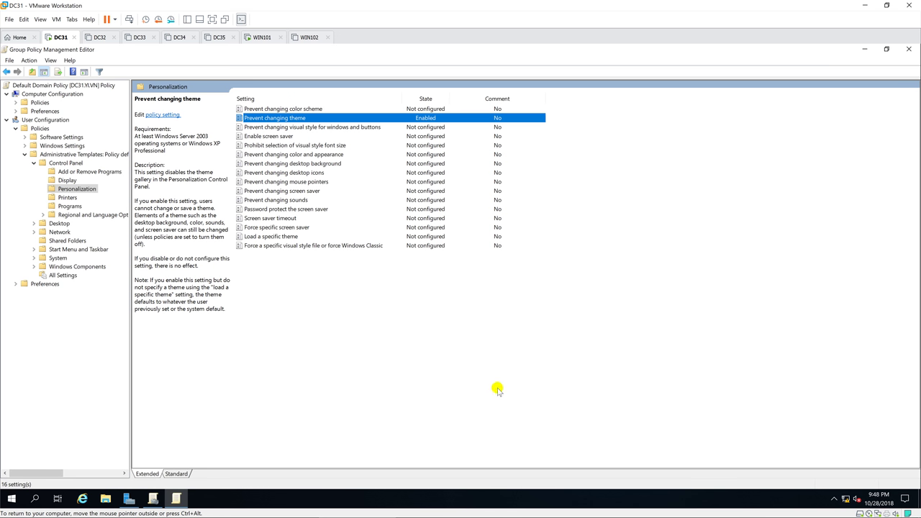
Open a Command Prompt on DC31 and force a policy refresh with gpupdate /force
key("super")
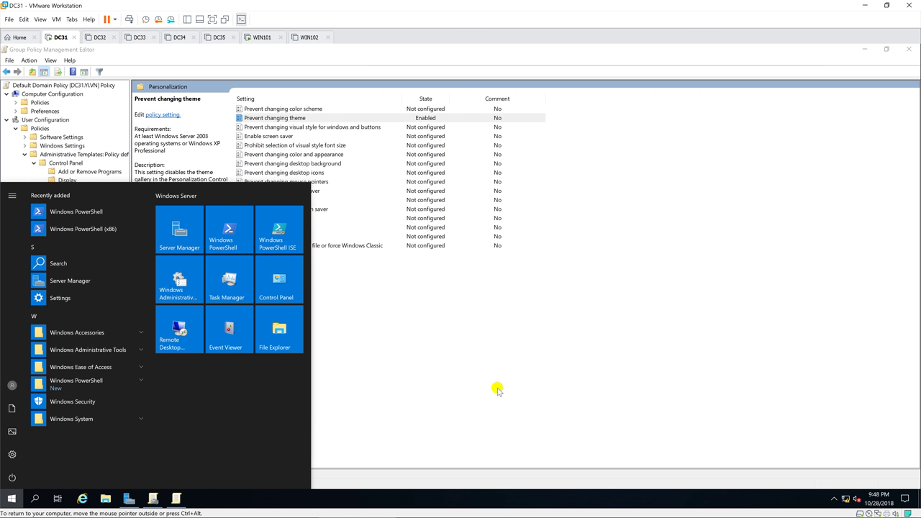
type("cmd")
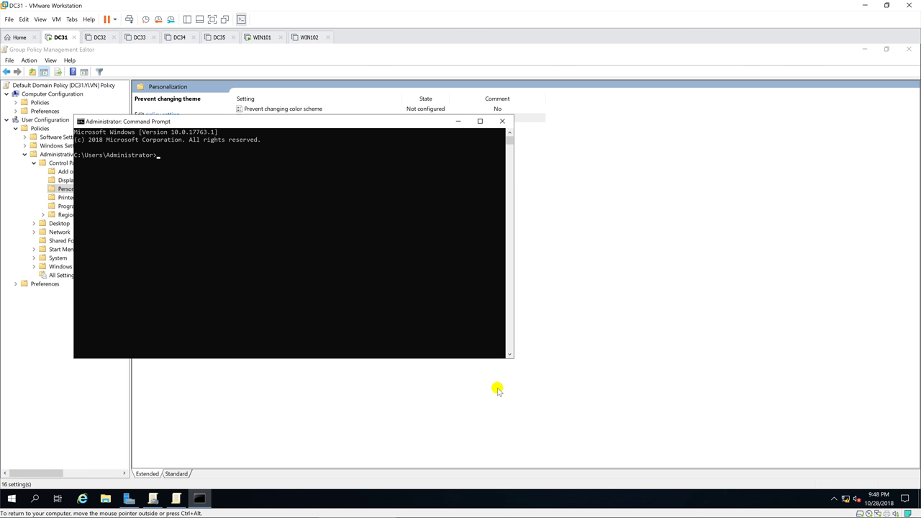
type("gpupdate /force")
key("Return")
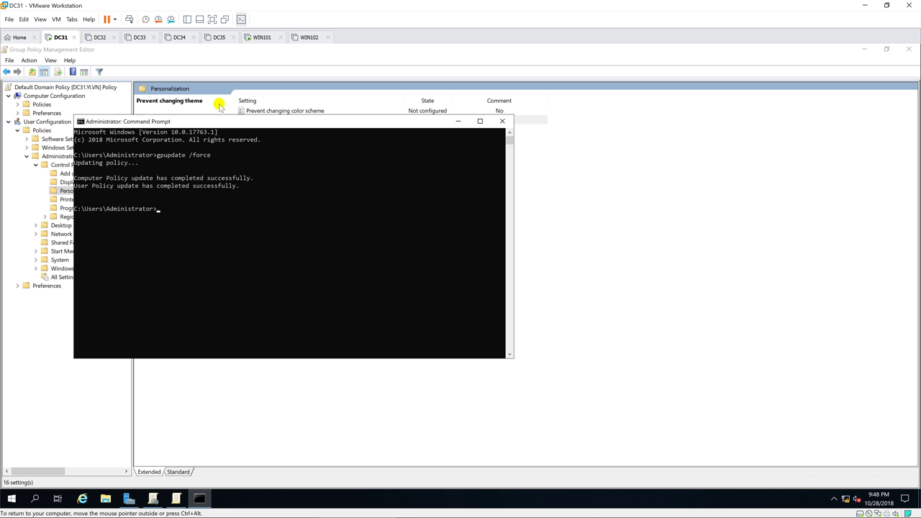
Switch to the WIN101 machine, run gpupdate /force in a Command Prompt there and close it
left_click(258, 39)
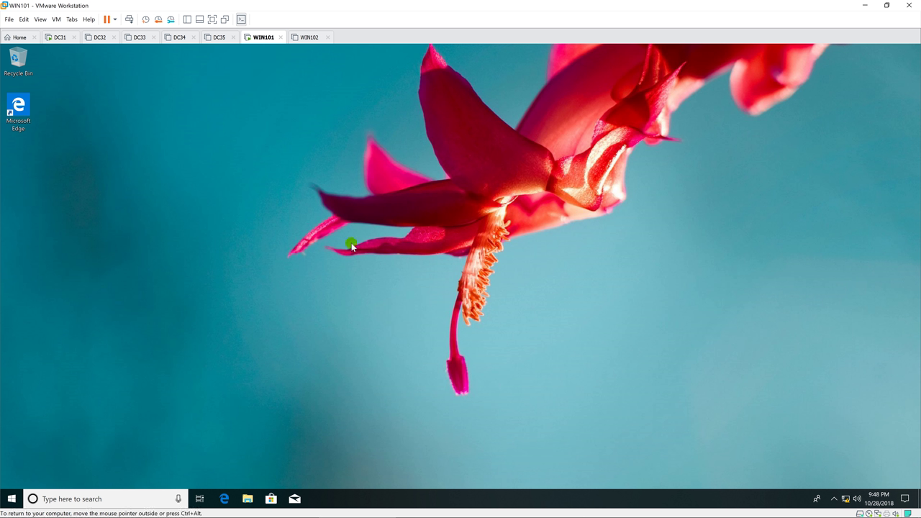
key("super")
type("cmd")
key("Return")
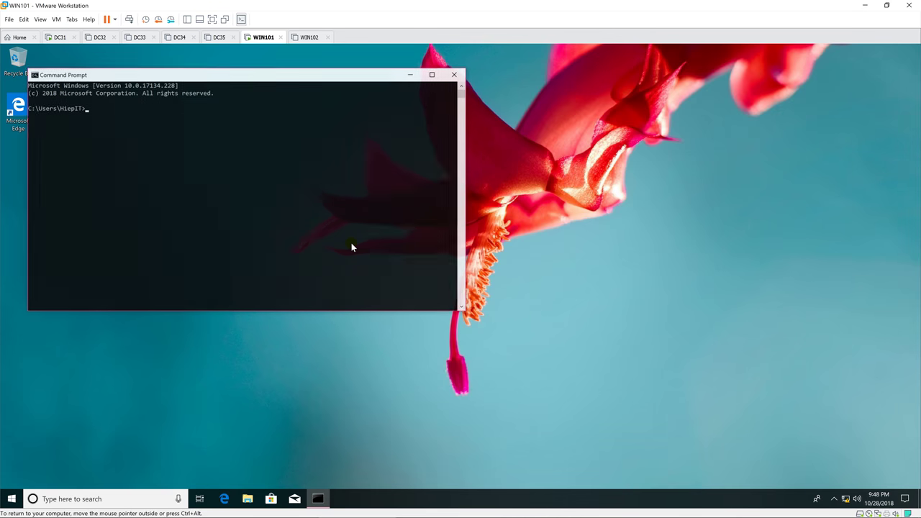
type("gpupda")
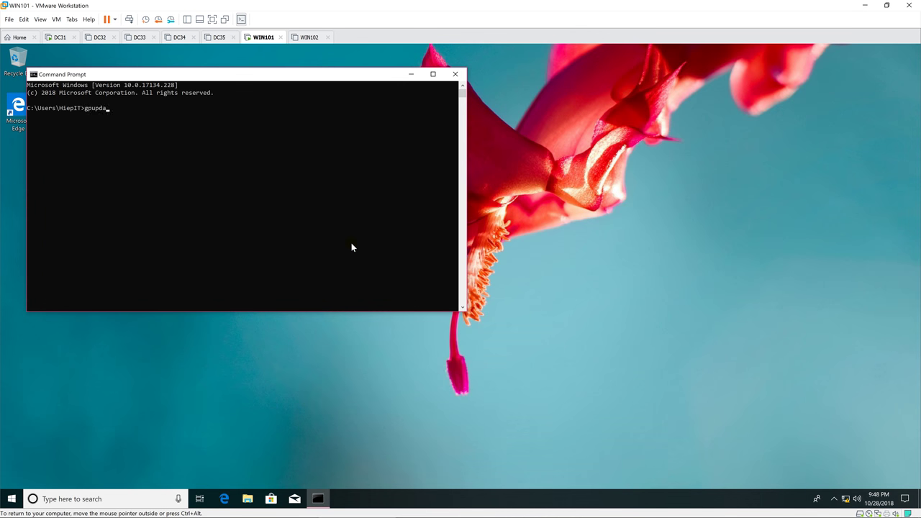
type("te /force")
key("Return")
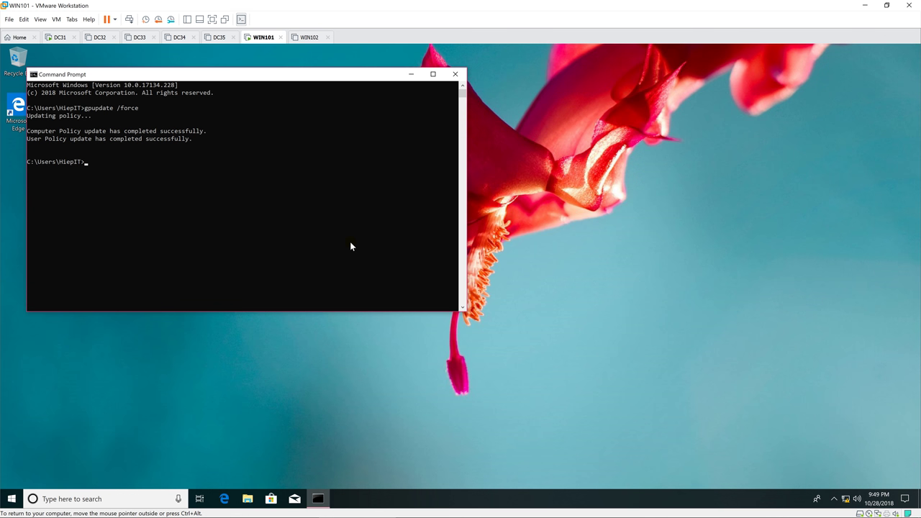
left_click(455, 74)
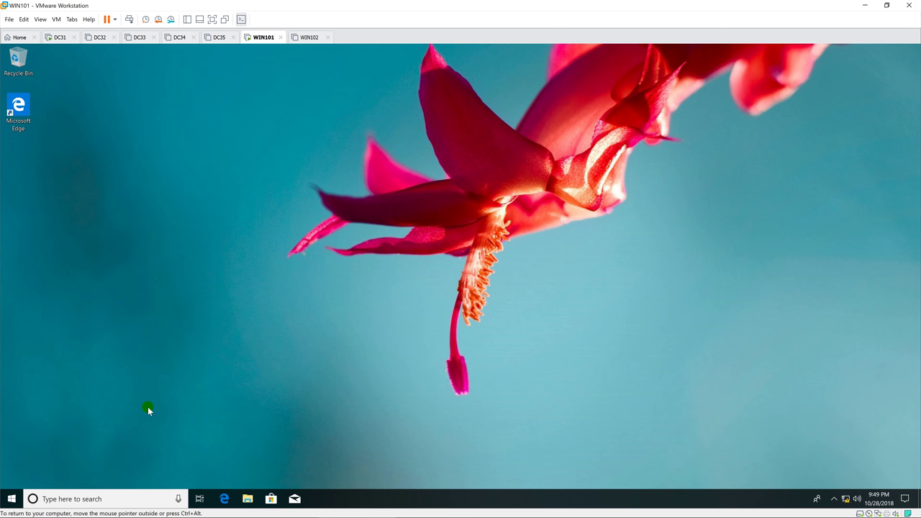
Sign out of WIN101 and sign back in to the same account by entering the account password
right_click(16, 494)
mouse_move(86, 468)
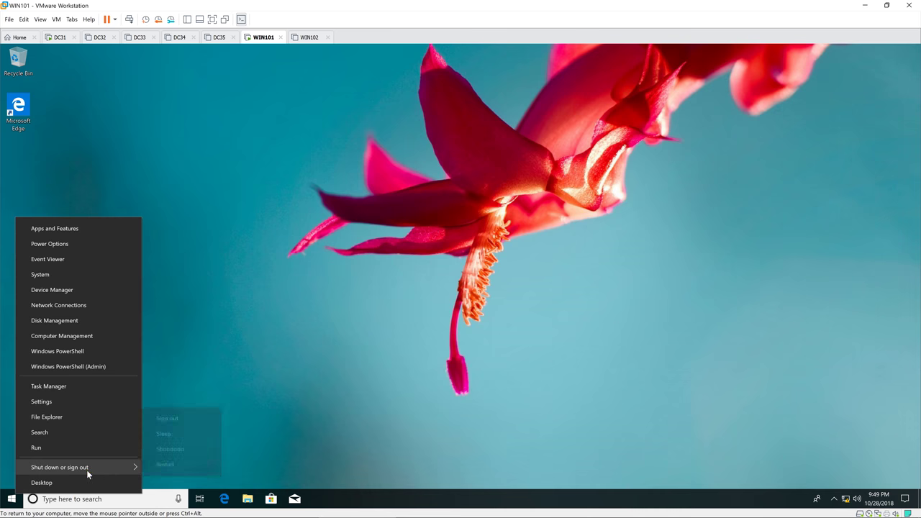
left_click(204, 420)
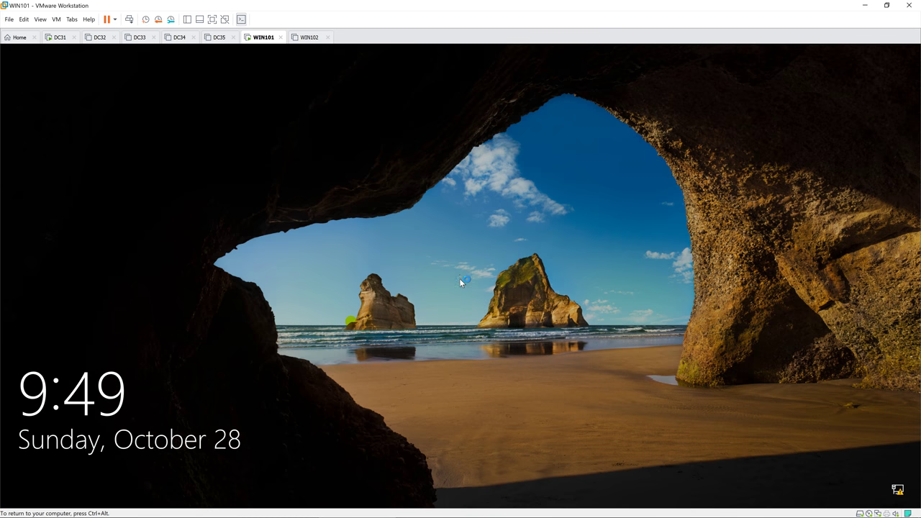
left_click(461, 280)
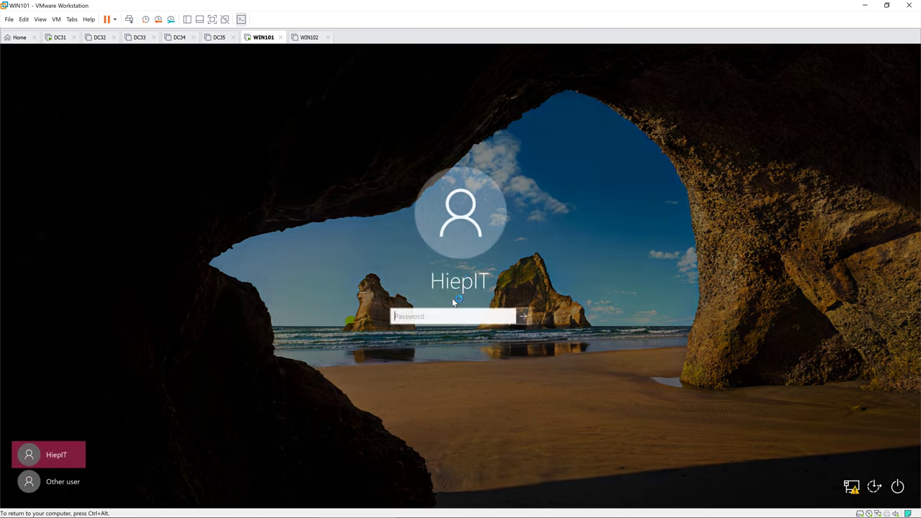
type("*******")
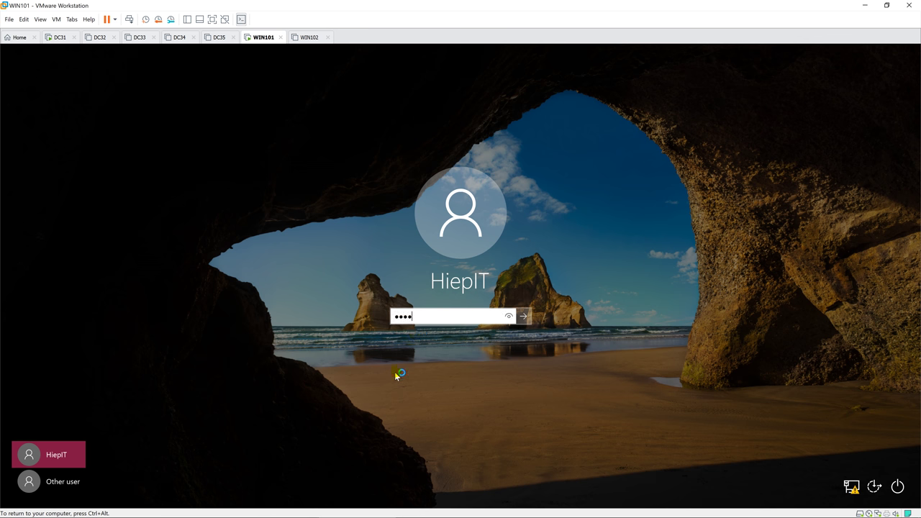
key("Return")
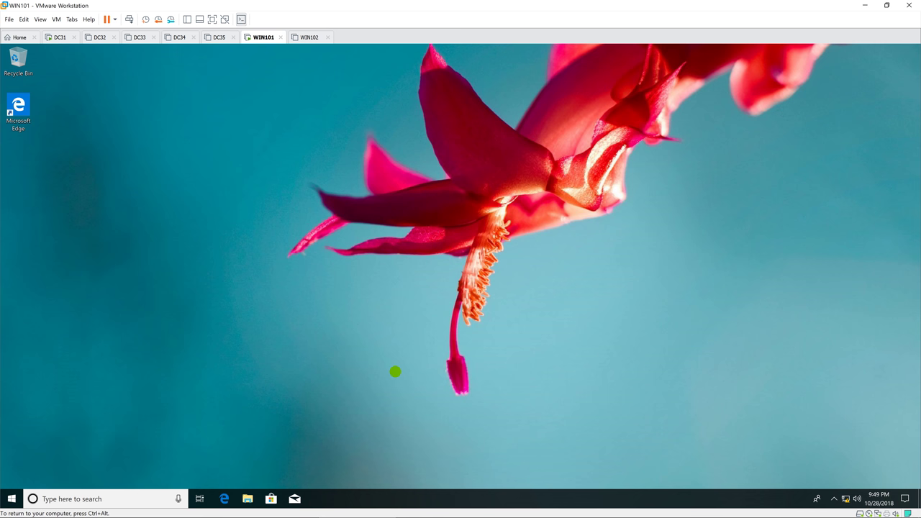
Refresh the WIN101 desktop twice and open its Personalization settings
right_click(468, 260)
left_click(475, 288)
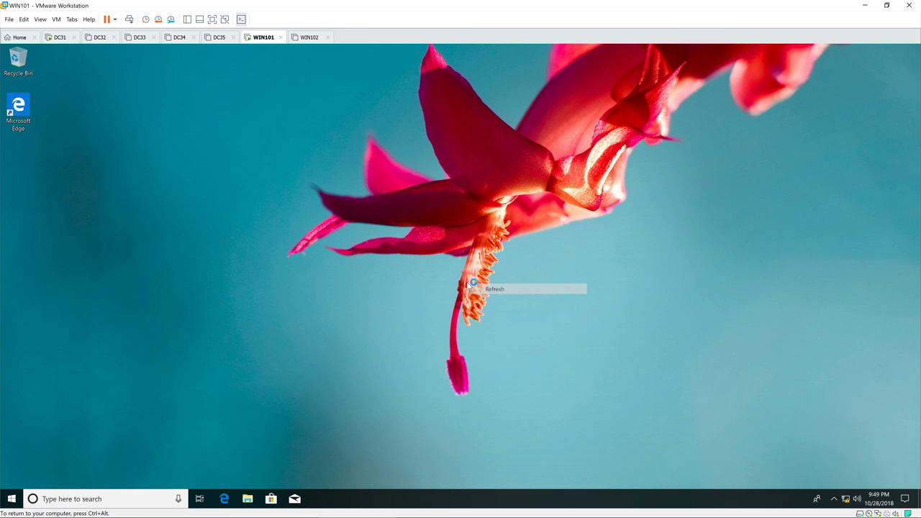
right_click(370, 222)
left_click(401, 250)
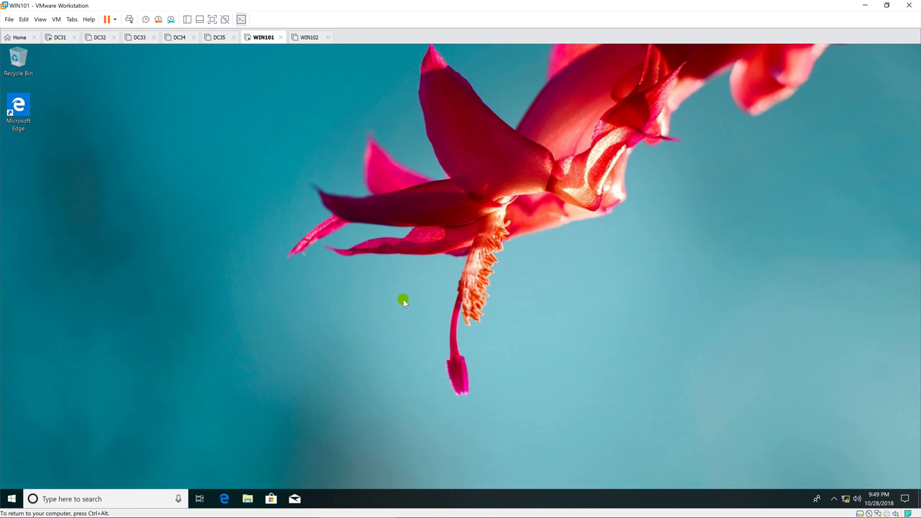
right_click(403, 296)
left_click(447, 399)
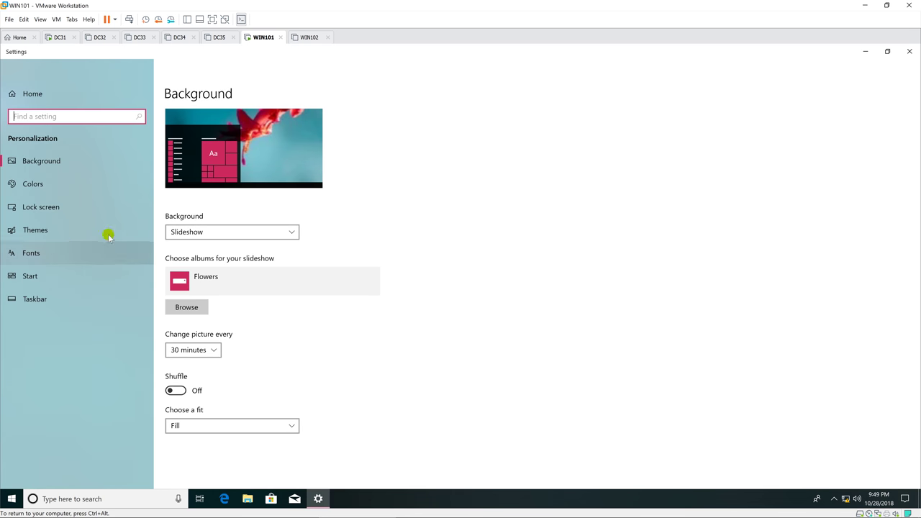
Open the Themes settings, try to apply the Windows theme, and release input from the virtual machine
left_click(52, 231)
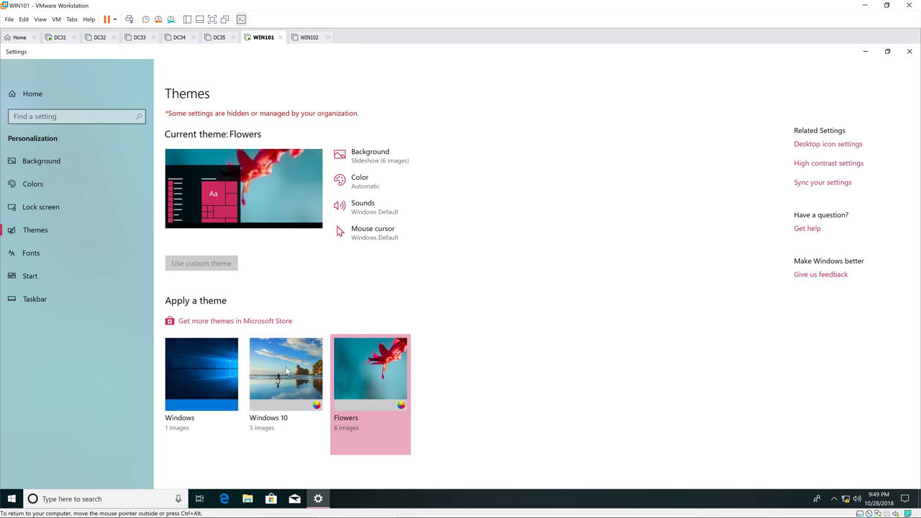
left_click(217, 362)
left_click(203, 355)
key("ctrl+alt")
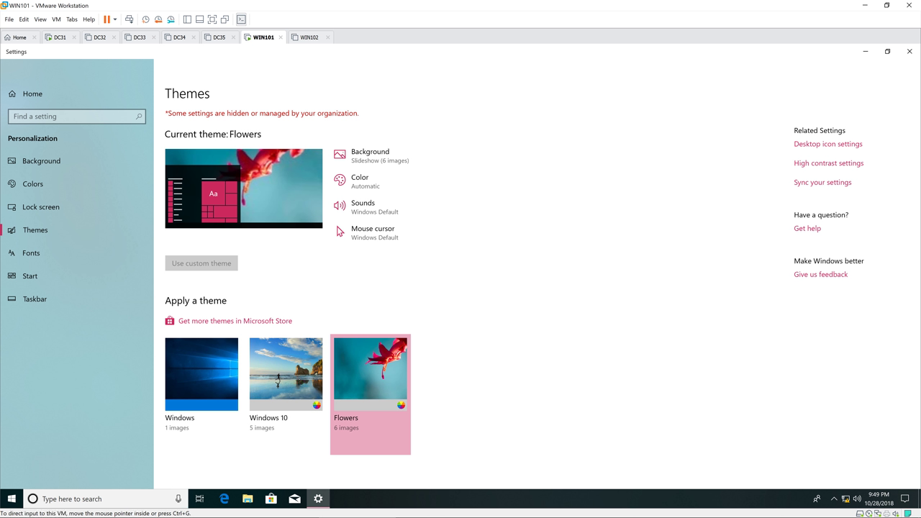